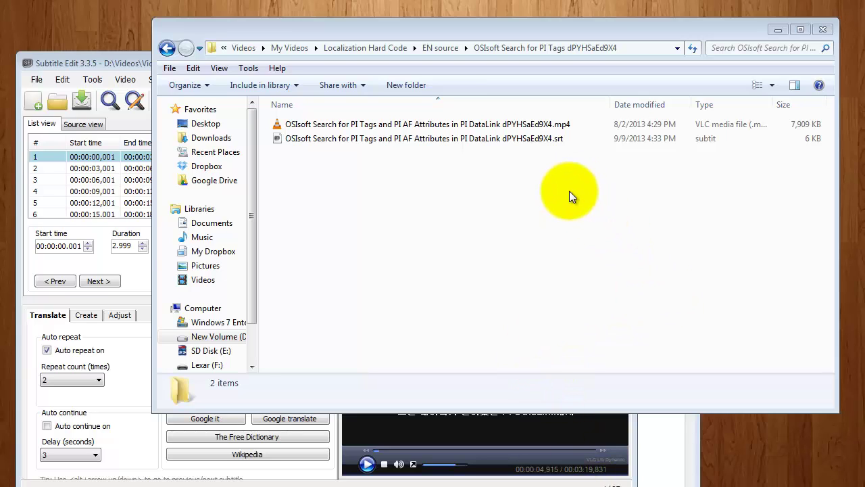
- Annotate the folder path and the .mp4 and .srt file names with boxes, arrows and underlines
{"action": "left_click", "coordinate": [516, 172]}
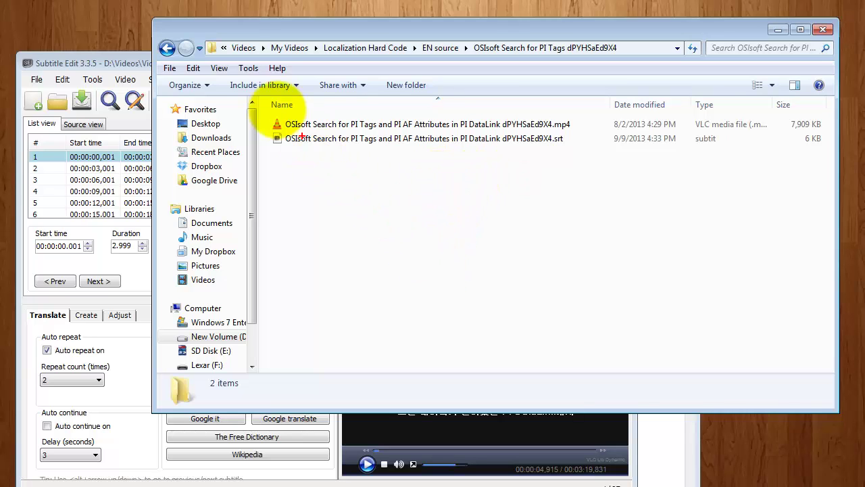
{"action": "left_click_drag", "start_coordinate": [173, 28], "coordinate": [642, 78]}
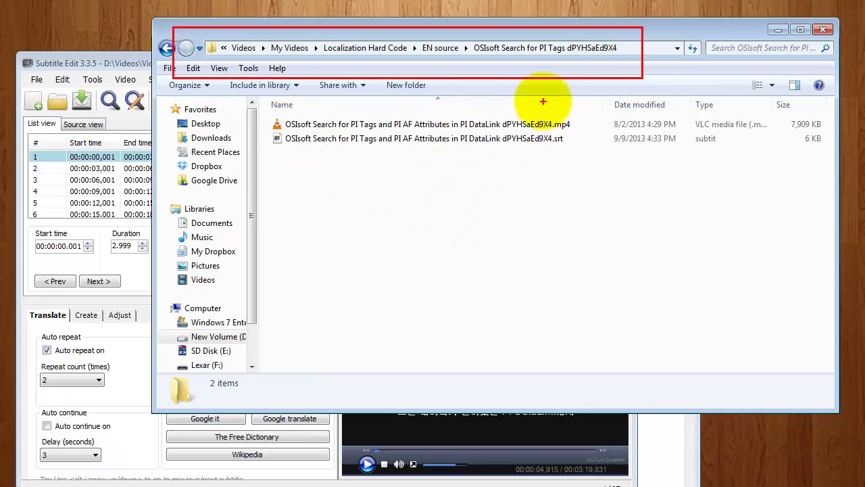
{"action": "left_click_drag", "start_coordinate": [540, 101], "coordinate": [589, 163]}
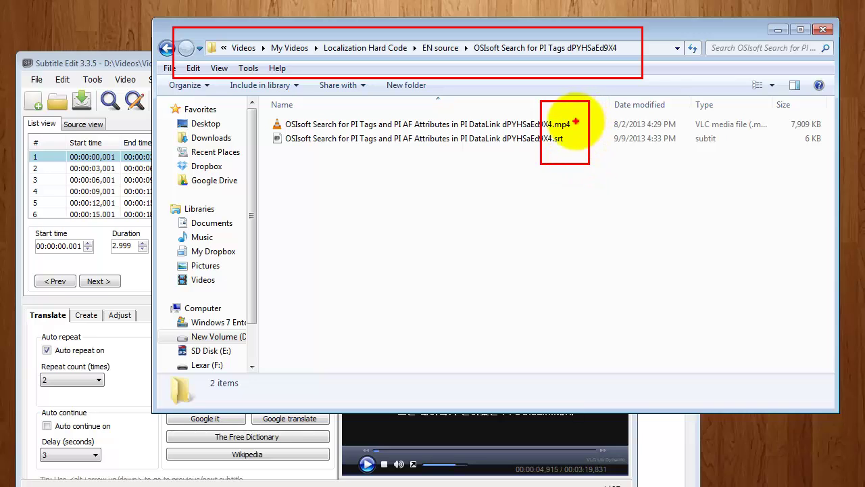
{"action": "left_click_drag", "start_coordinate": [576, 122], "coordinate": [648, 90]}
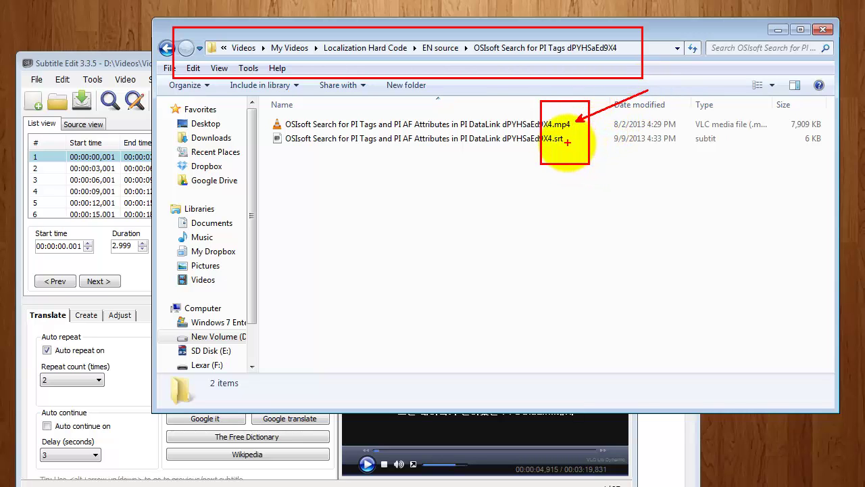
{"action": "left_click_drag", "start_coordinate": [567, 142], "coordinate": [651, 208]}
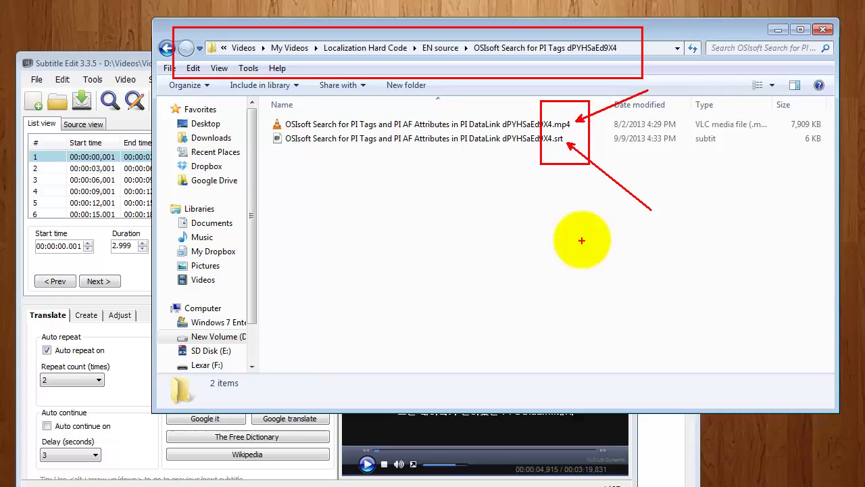
{"action": "left_click_drag", "start_coordinate": [281, 151], "coordinate": [553, 145]}
{"action": "mouse_move", "coordinate": [274, 110]}
{"action": "left_mouse_down"}
{"action": "mouse_move", "coordinate": [501, 179]}
{"action": "mouse_move", "coordinate": [570, 167]}
{"action": "left_mouse_up"}
- Clear the annotations and open the English .srt subtitle file in Subtitle Edit
{"action": "key", "text": "Escape"}
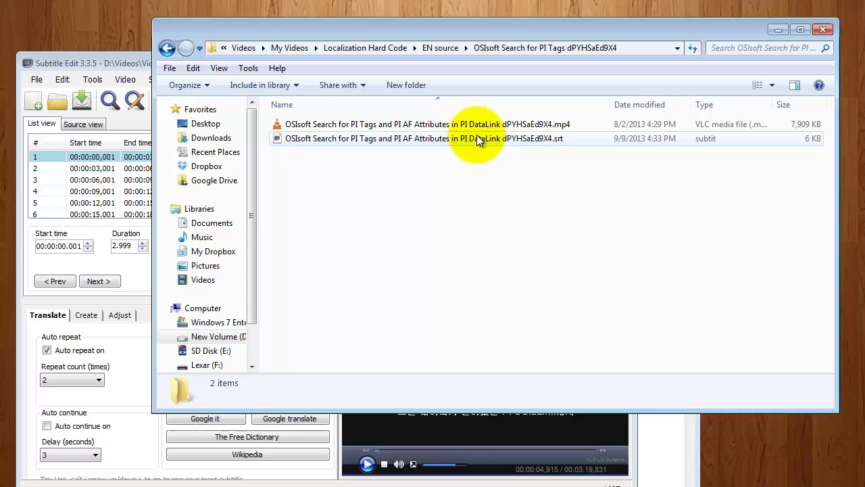
{"action": "left_click", "coordinate": [566, 143]}
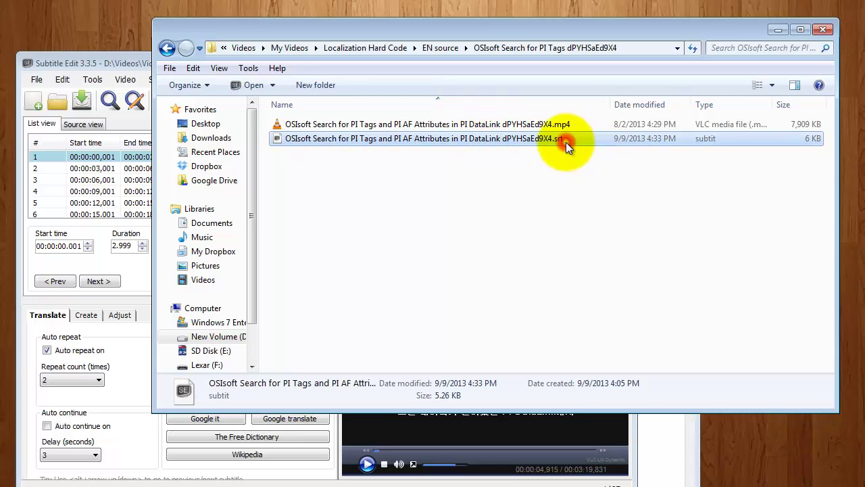
{"action": "double_click", "coordinate": [566, 142]}
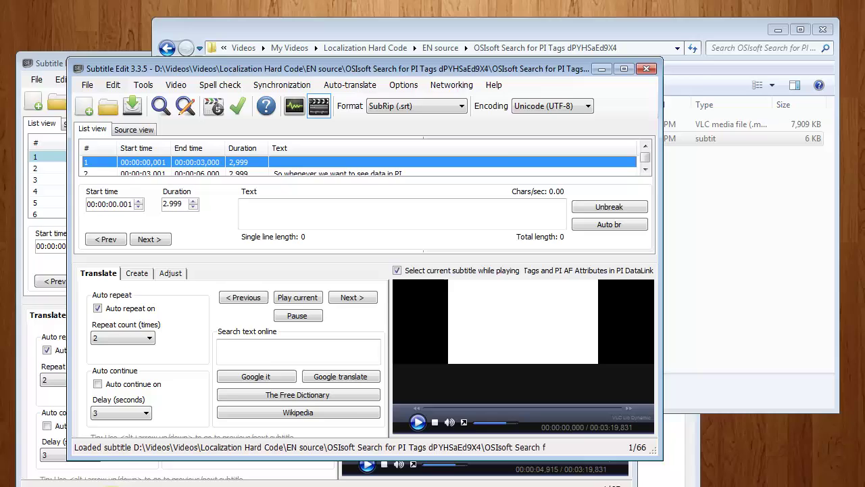
- Rerun the Google search for 'subtitle edit' and open its Download.com result
{"action": "left_click", "coordinate": [205, 484]}
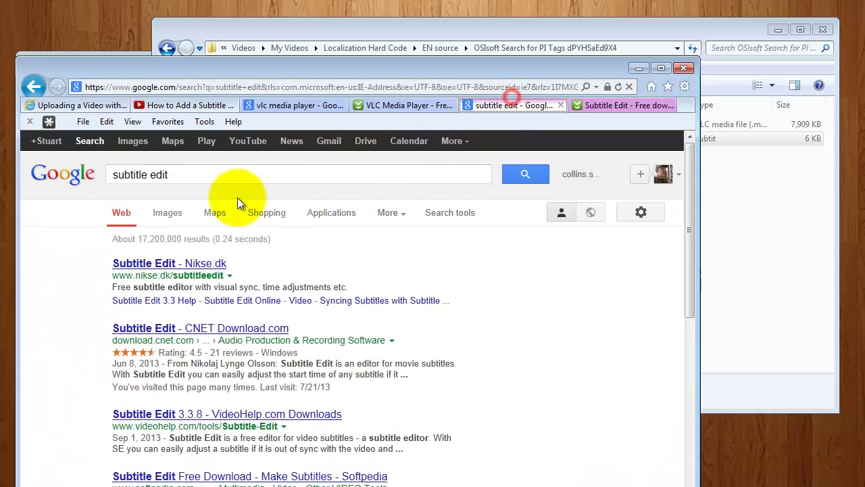
{"action": "left_click_drag", "start_coordinate": [217, 174], "coordinate": [91, 176]}
{"action": "left_click", "coordinate": [122, 215]}
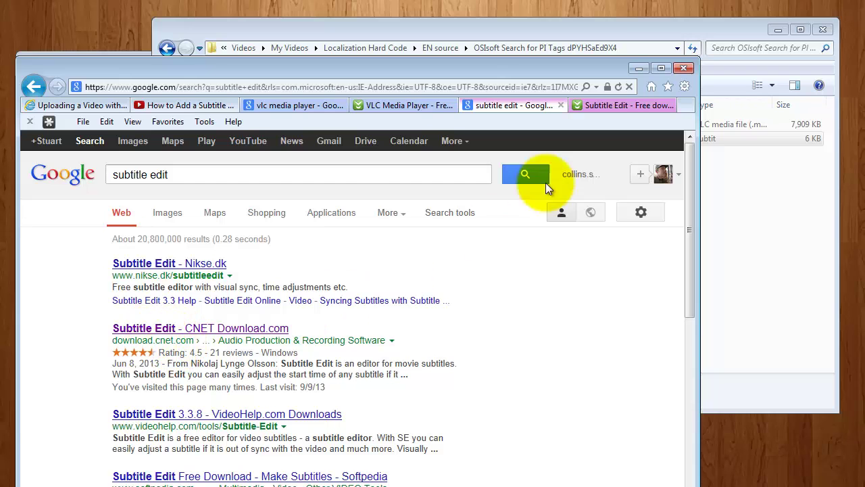
{"action": "left_click", "coordinate": [610, 105]}
{"action": "scroll", "coordinate": [302, 207], "scroll_direction": "up", "scroll_amount": 10}
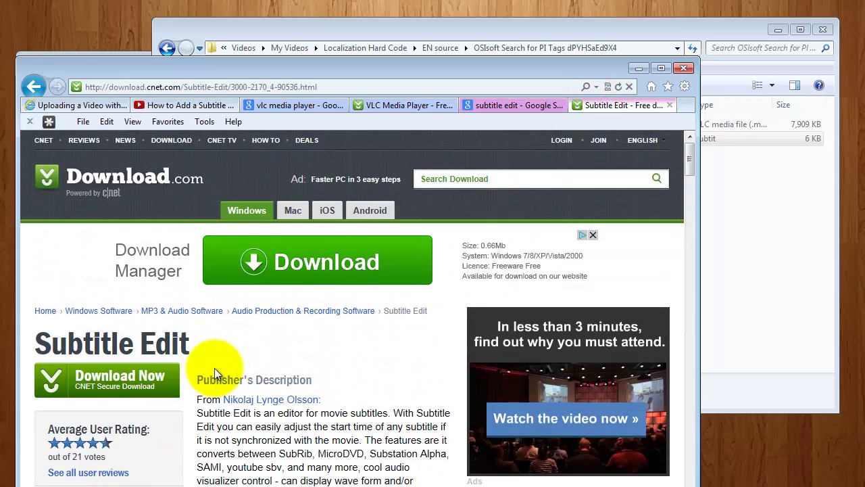
- Bring Subtitle Edit forward, play the video preview, and enlarge the window to show more lines
{"action": "left_click", "coordinate": [639, 69]}
{"action": "left_click_drag", "start_coordinate": [399, 68], "coordinate": [377, 27]}
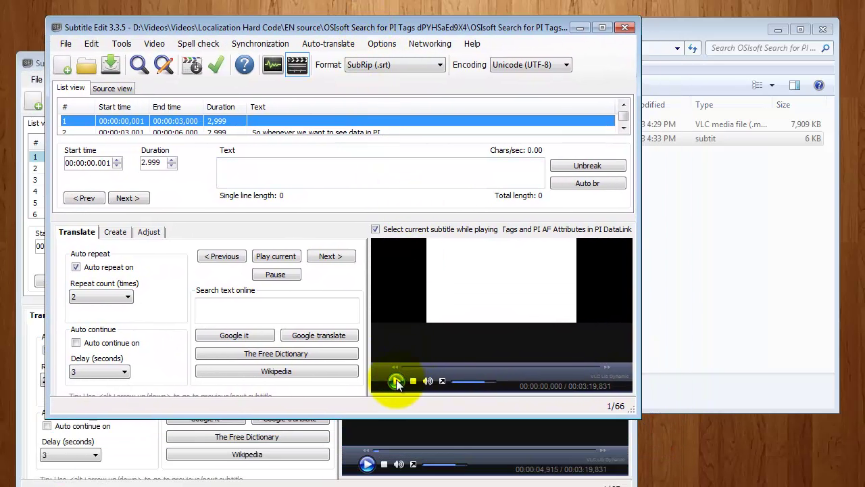
{"action": "left_click", "coordinate": [397, 383]}
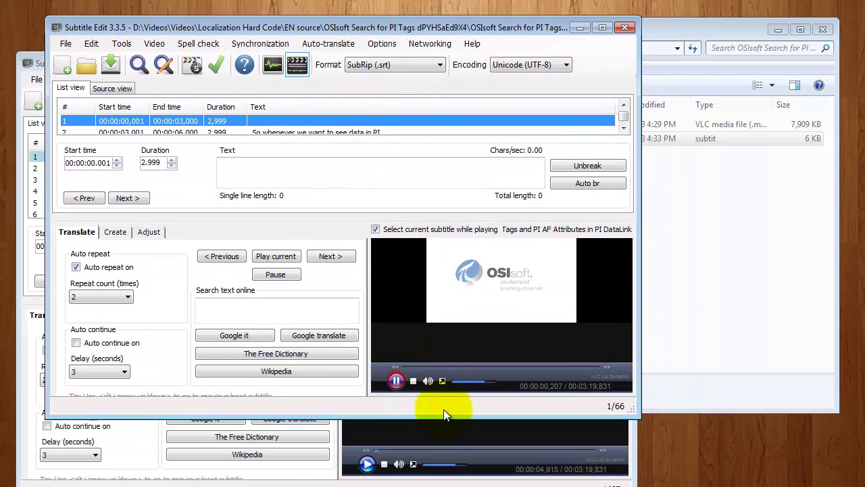
{"action": "left_click_drag", "start_coordinate": [665, 435], "coordinate": [828, 486]}
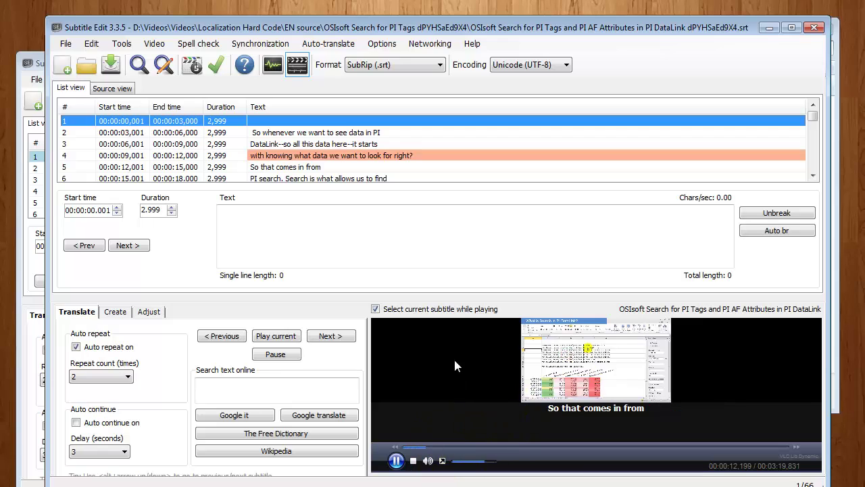
- Pause the preview and insert 'CORRECT CORRECT' after 'with' in subtitle 4's text
{"action": "left_click", "coordinate": [397, 462]}
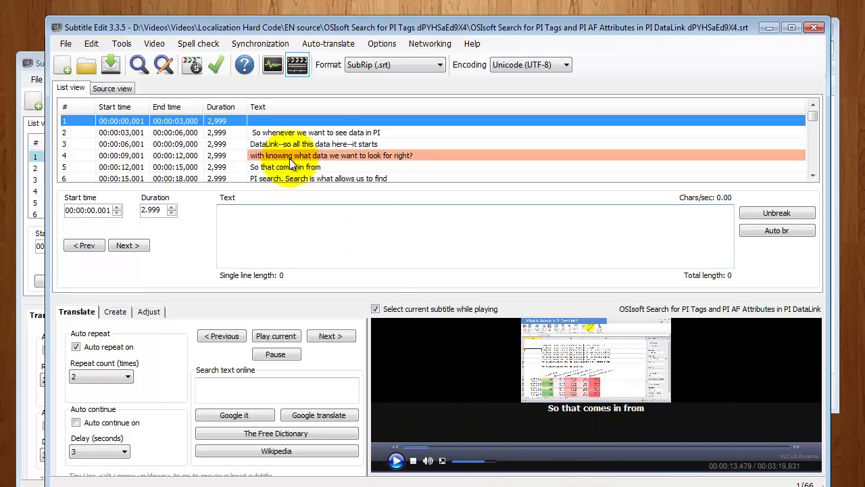
{"action": "left_click", "coordinate": [263, 156]}
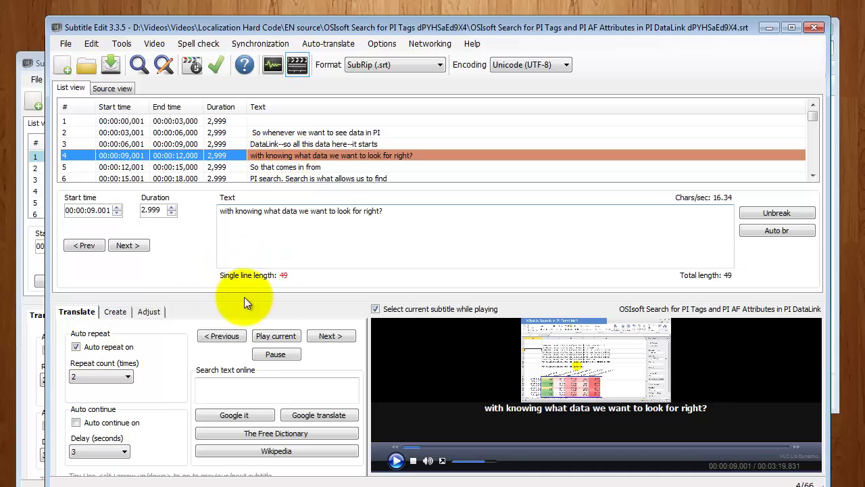
{"action": "left_click_drag", "start_coordinate": [820, 484], "coordinate": [836, 465]}
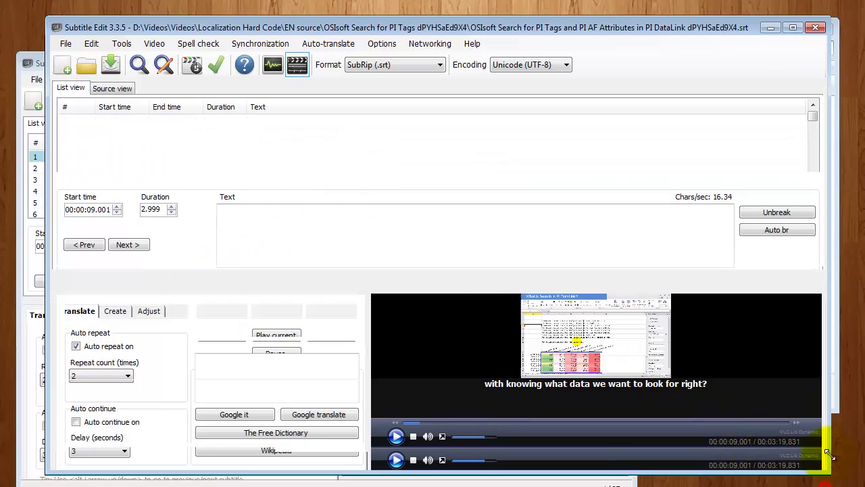
{"action": "left_click", "coordinate": [346, 211]}
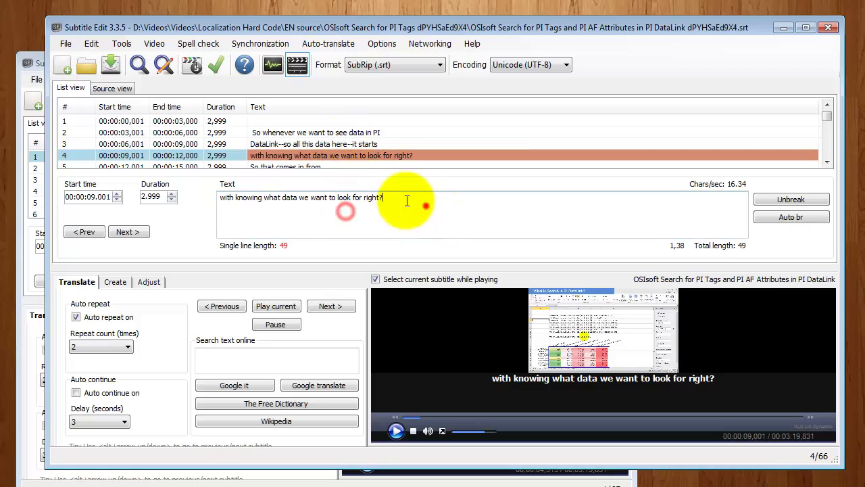
{"action": "left_click_drag", "start_coordinate": [419, 202], "coordinate": [213, 194]}
{"action": "left_click", "coordinate": [221, 199]}
{"action": "key", "text": "Right"}
{"action": "key", "text": "Right"}
{"action": "key", "text": "Right"}
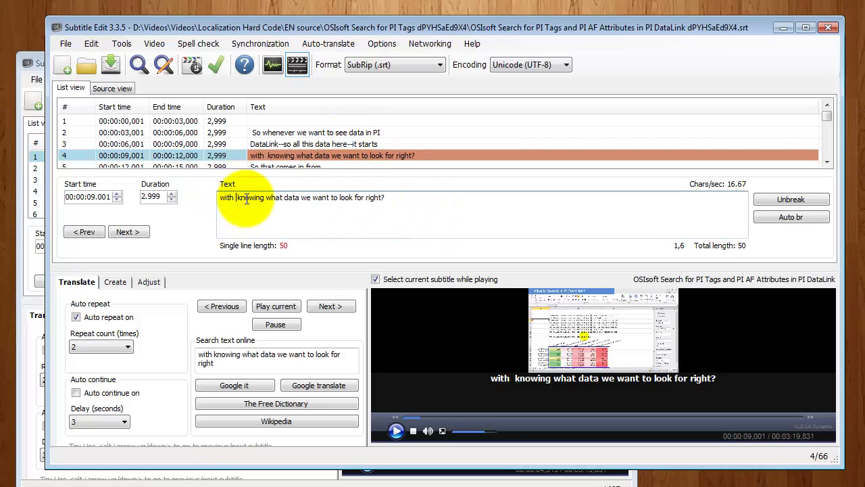
{"action": "type", "text": "CORRECT"}
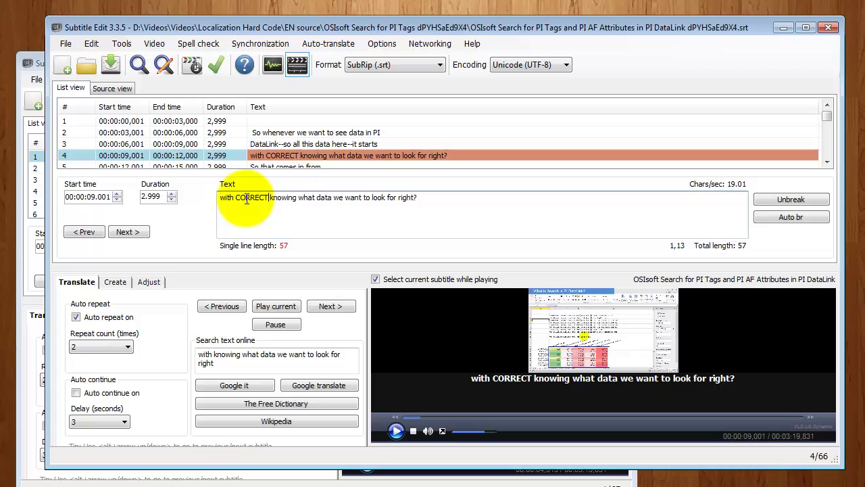
{"action": "type", "text": " CORRECT"}
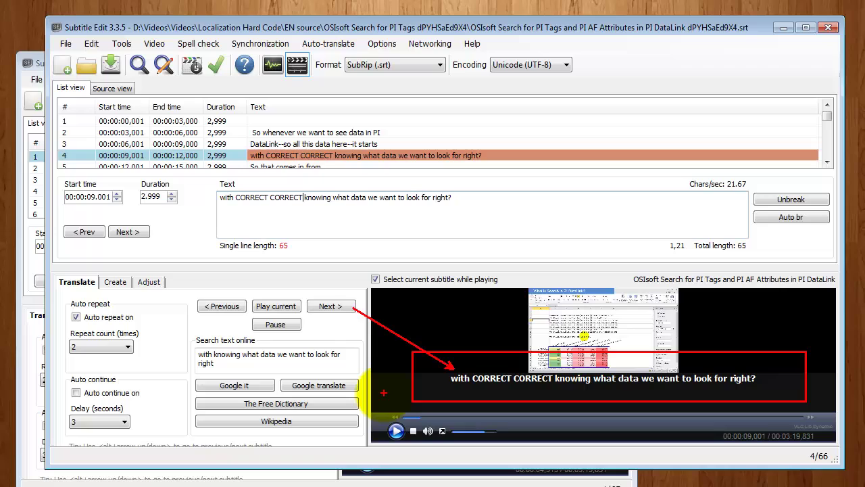
- Save the .srt, close that Subtitle Edit window, and select the saved file
{"action": "left_click", "coordinate": [112, 65]}
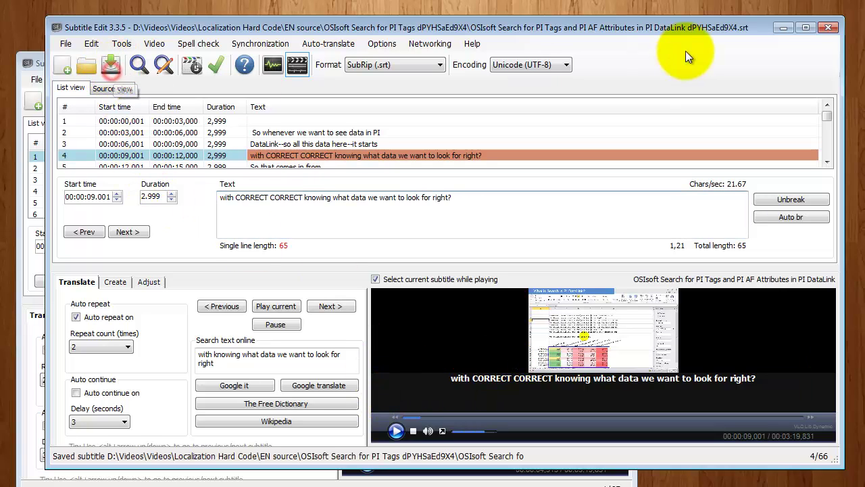
{"action": "left_click", "coordinate": [827, 30]}
{"action": "left_click", "coordinate": [506, 139]}
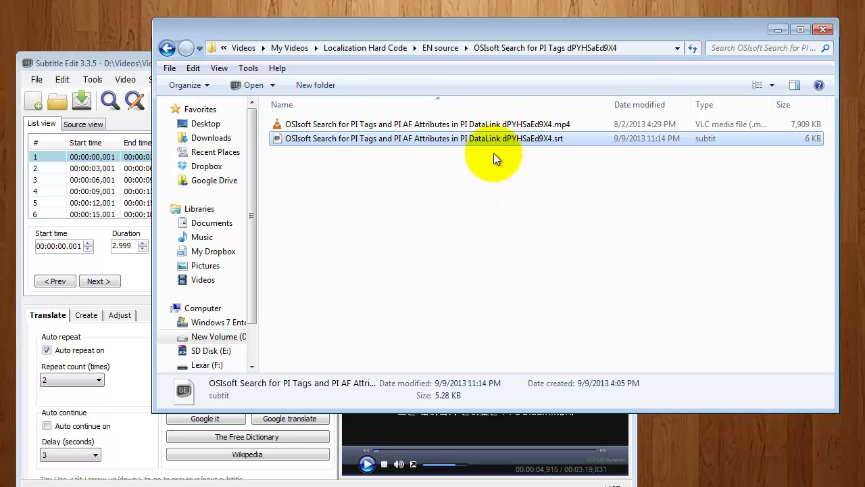
- Close the subtitle editor and navigate via Localization Hard Code into the KR folder
{"action": "left_click_drag", "start_coordinate": [500, 144], "coordinate": [110, 71]}
{"action": "left_click", "coordinate": [622, 63]}
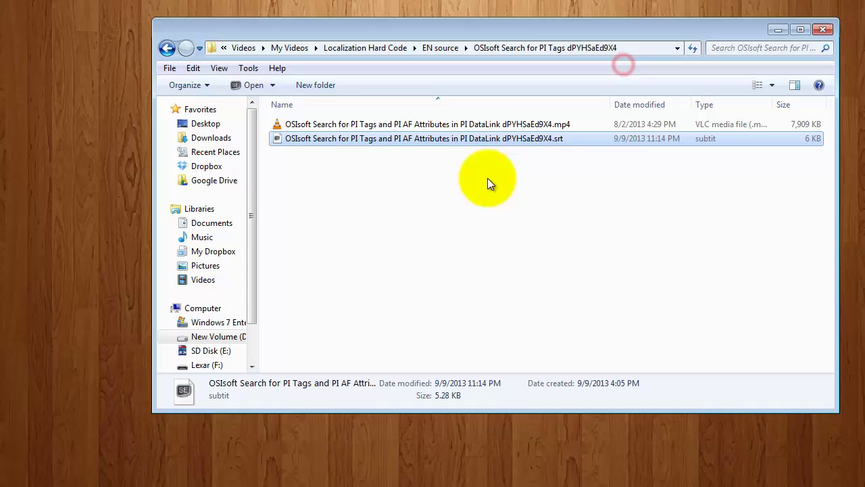
{"action": "left_click", "coordinate": [440, 49]}
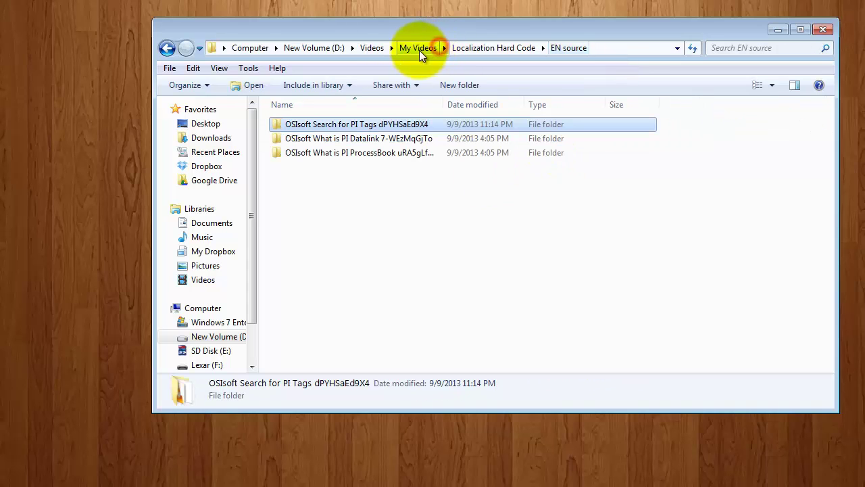
{"action": "left_click", "coordinate": [507, 48]}
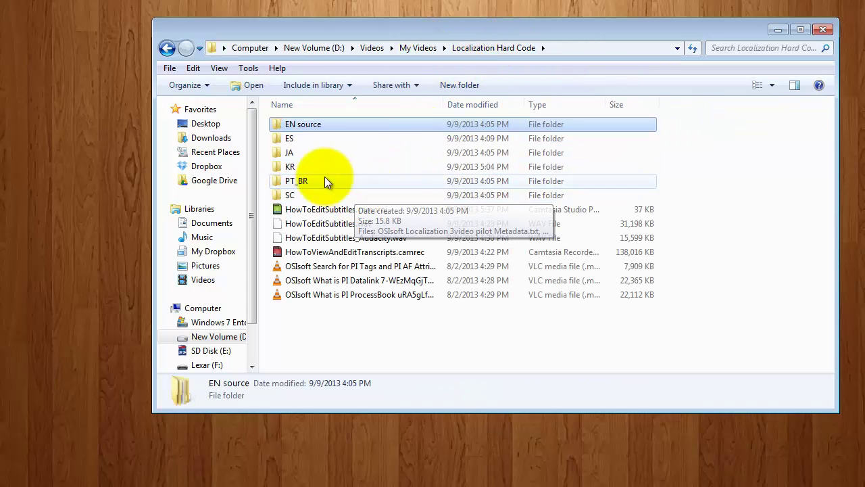
{"action": "double_click", "coordinate": [309, 167]}
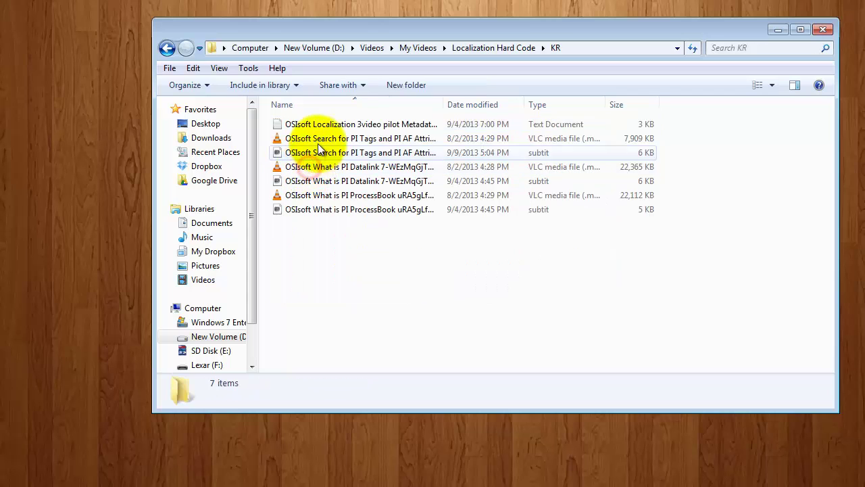
- Widen the Name column to show the full PI Tags .mp4 and .srt names
{"action": "mouse_move", "coordinate": [444, 104]}
{"action": "left_mouse_down"}
{"action": "mouse_move", "coordinate": [638, 106]}
{"action": "mouse_move", "coordinate": [619, 106]}
{"action": "left_mouse_up"}
{"action": "left_click_drag", "start_coordinate": [267, 121], "coordinate": [618, 171]}
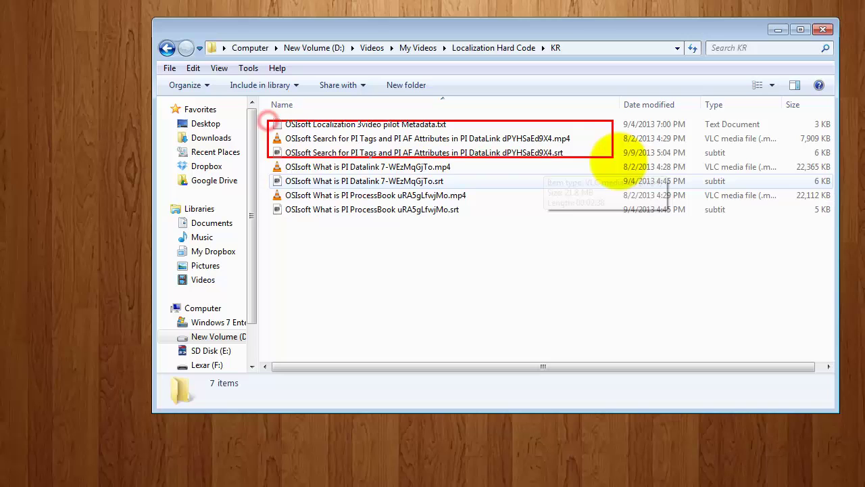
{"action": "left_click", "coordinate": [571, 155]}
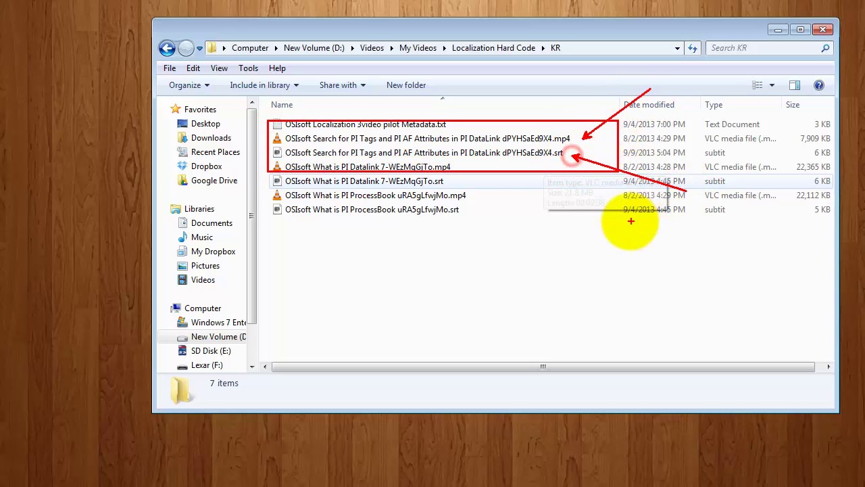
{"action": "key", "text": "Escape"}
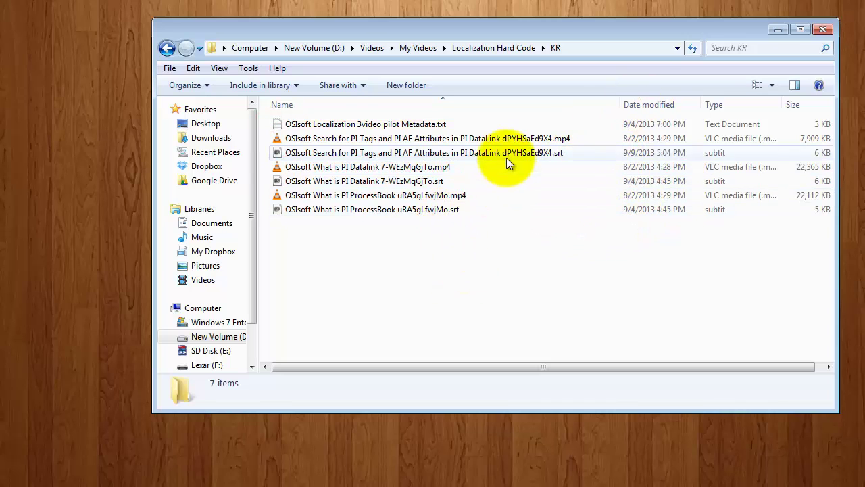
- Open the Korean PI Tags .srt in Subtitle Edit and select part of line 2's text
{"action": "left_click", "coordinate": [506, 155]}
{"action": "double_click", "coordinate": [506, 155]}
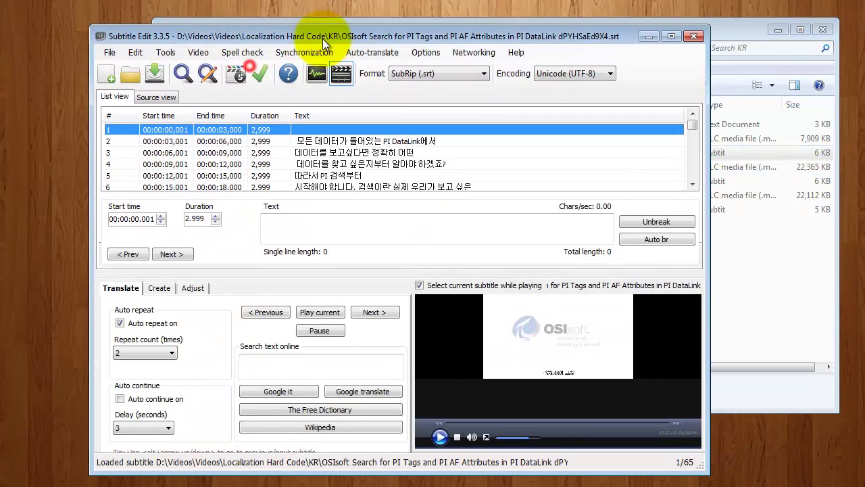
{"action": "left_click_drag", "start_coordinate": [322, 38], "coordinate": [259, 35]}
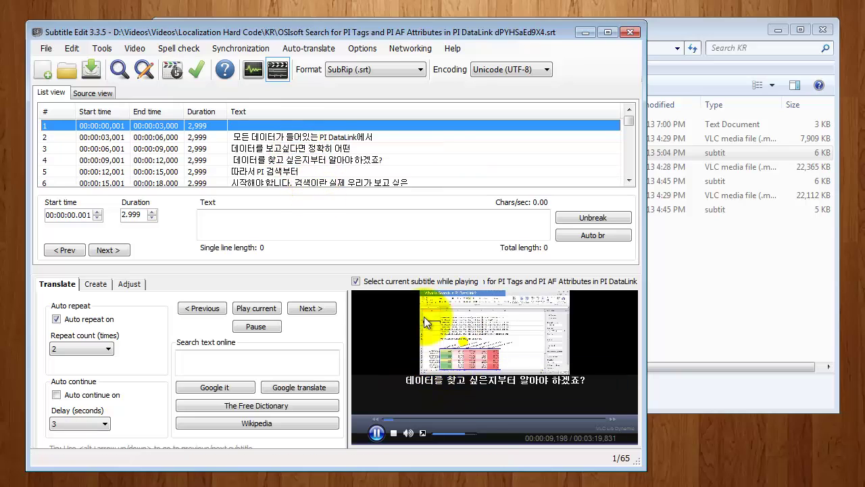
{"action": "left_click", "coordinate": [319, 137]}
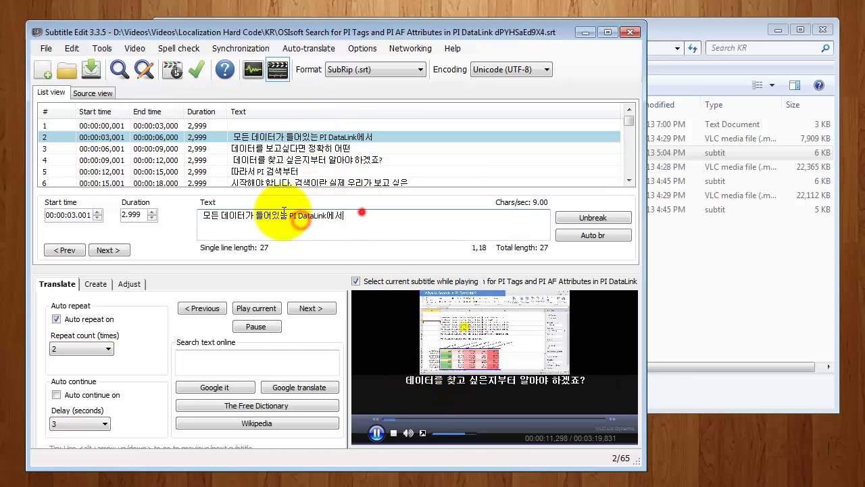
{"action": "left_click_drag", "start_coordinate": [221, 215], "coordinate": [362, 215]}
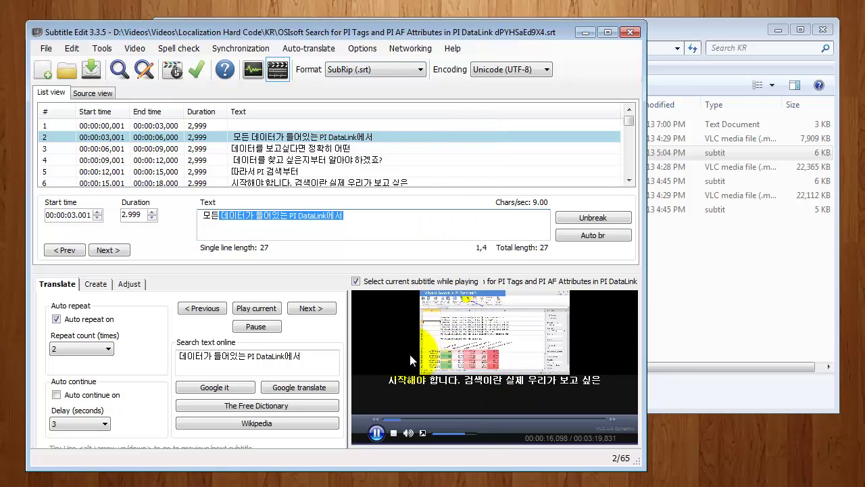
{"action": "mouse_move", "coordinate": [340, 257]}
{"action": "left_mouse_down"}
{"action": "mouse_move", "coordinate": [639, 441]}
{"action": "mouse_move", "coordinate": [647, 461]}
{"action": "left_mouse_up"}
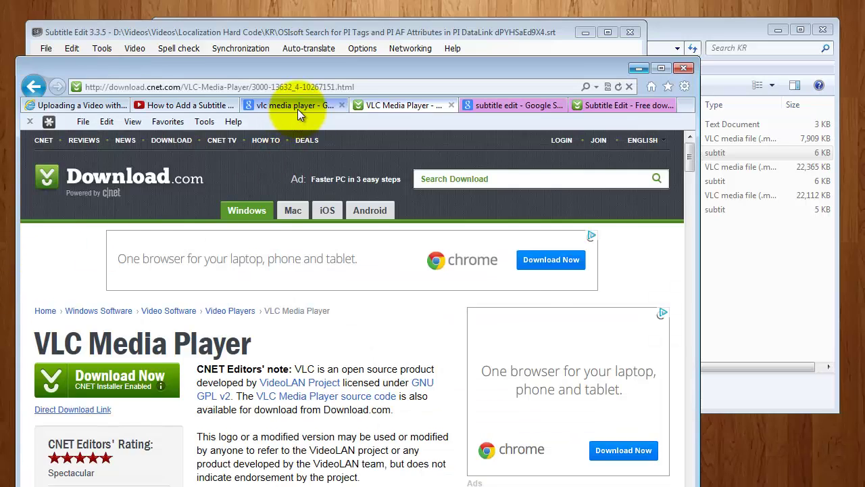
- View the Google 'vlc media player' results, then the Download.com VLC Media Player page
{"action": "left_click", "coordinate": [297, 109]}
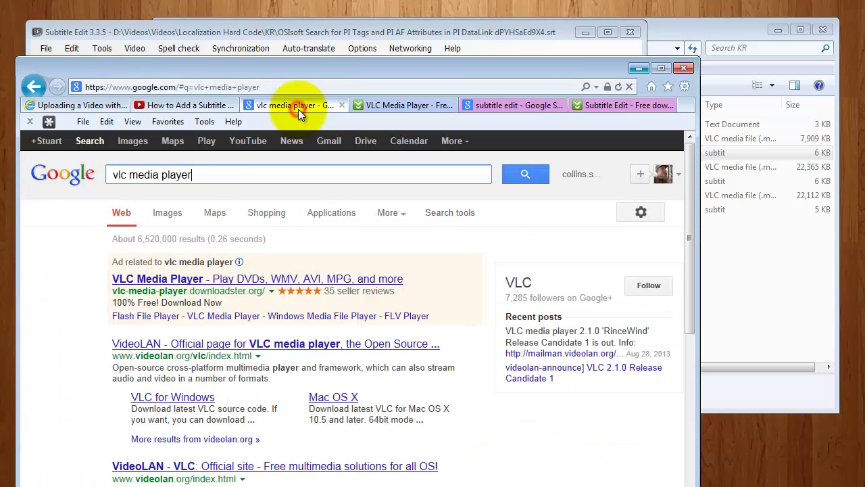
{"action": "left_click_drag", "start_coordinate": [206, 174], "coordinate": [120, 180]}
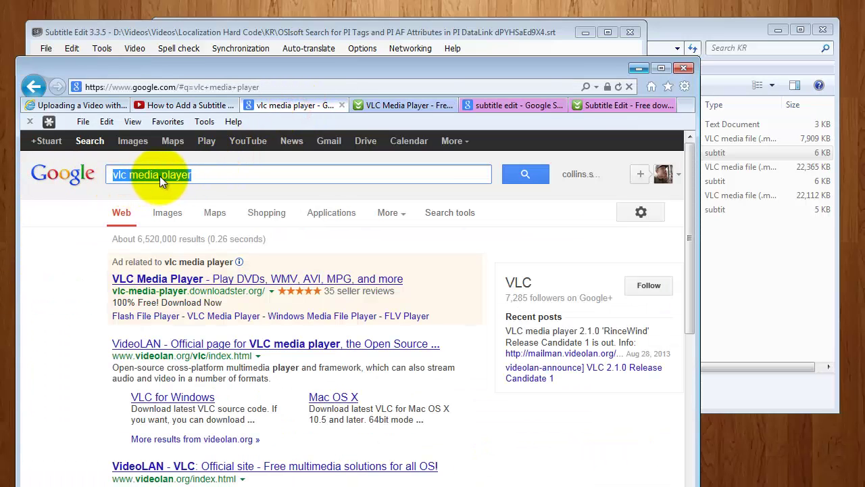
{"action": "left_click", "coordinate": [377, 100]}
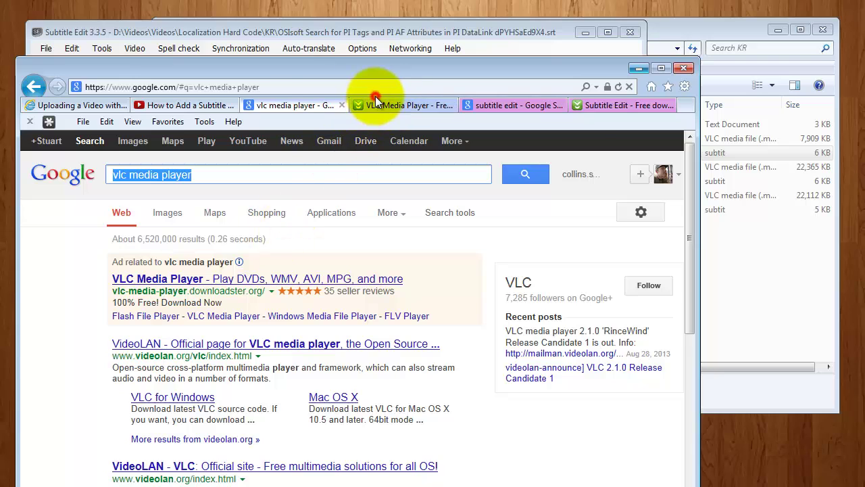
- Return to Subtitle Edit and toggle the video preview panel off and back on
{"action": "left_click", "coordinate": [639, 70]}
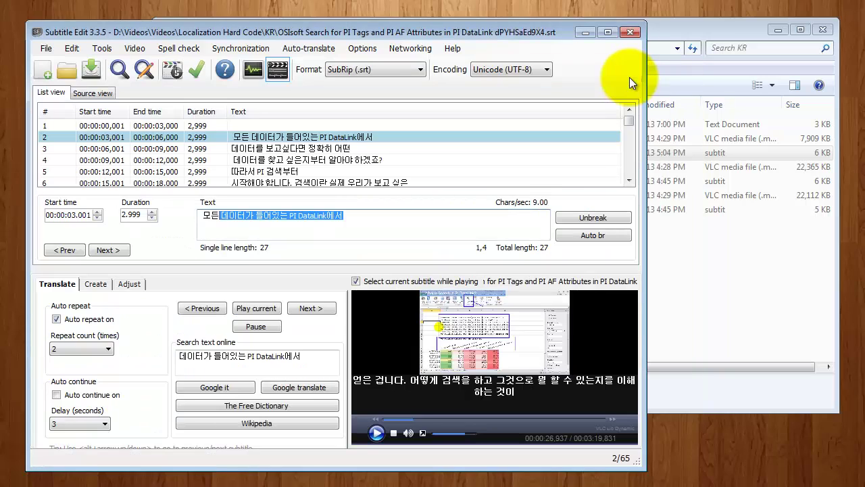
{"action": "left_click", "coordinate": [280, 72]}
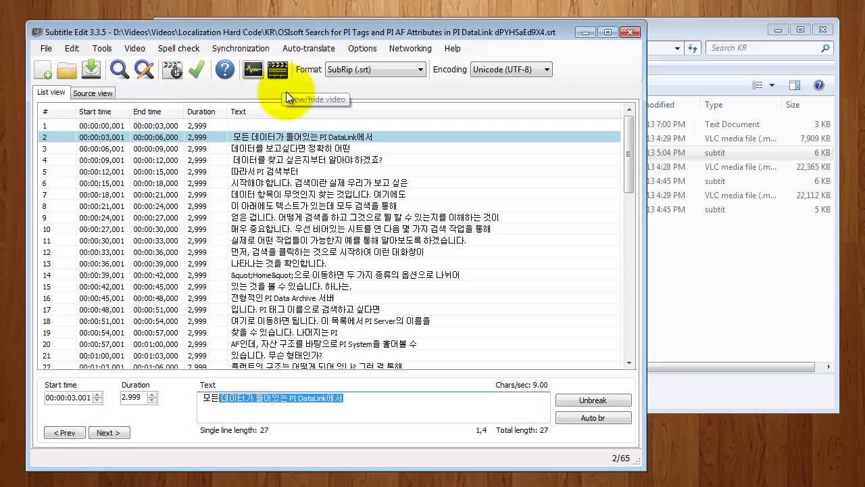
{"action": "left_click", "coordinate": [280, 72]}
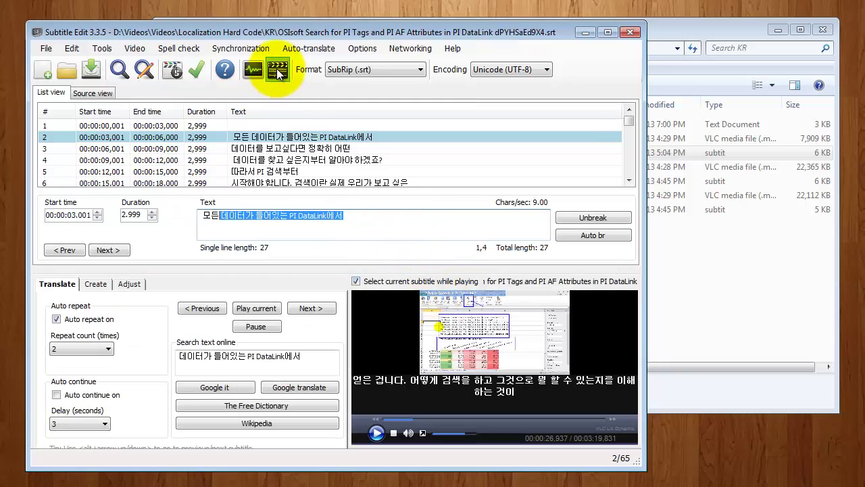
- Set VLC Media Player as the video engine in the Video player settings
{"action": "left_click", "coordinate": [363, 48]}
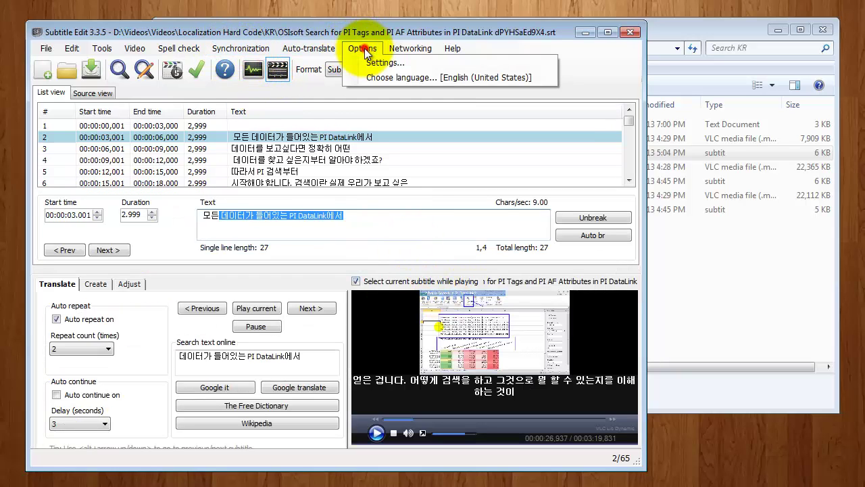
{"action": "left_click", "coordinate": [415, 66]}
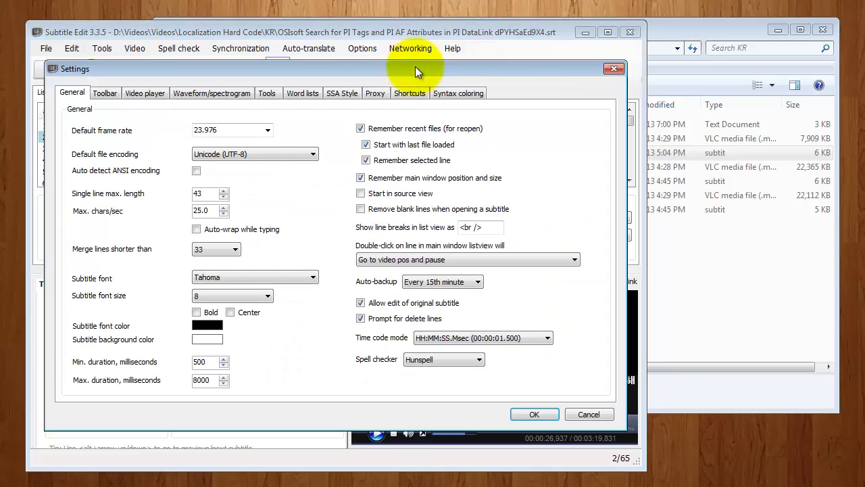
{"action": "left_click", "coordinate": [155, 96]}
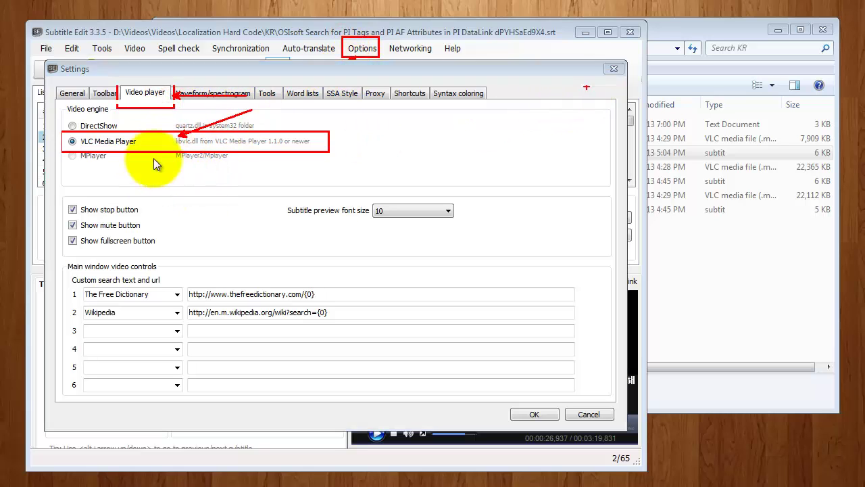
{"action": "left_click", "coordinate": [614, 70]}
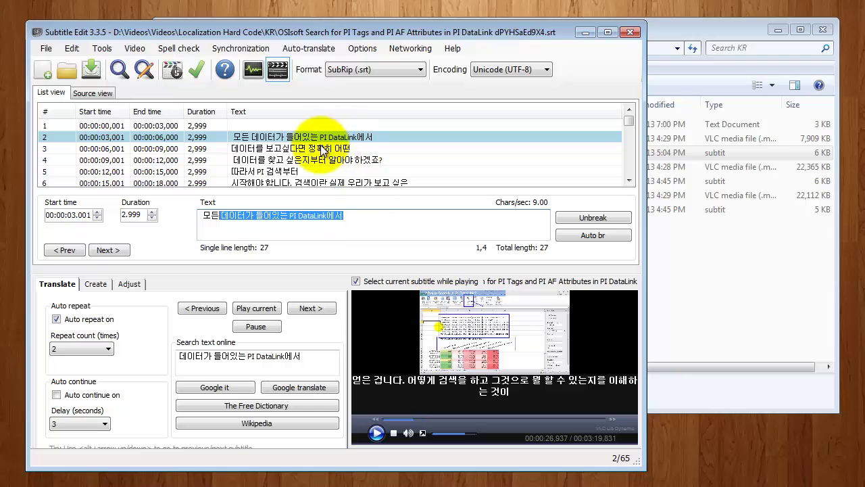
{"action": "mouse_move", "coordinate": [629, 120]}
{"action": "left_mouse_down"}
{"action": "mouse_move", "coordinate": [627, 160]}
{"action": "mouse_move", "coordinate": [582, 163]}
{"action": "left_mouse_up"}
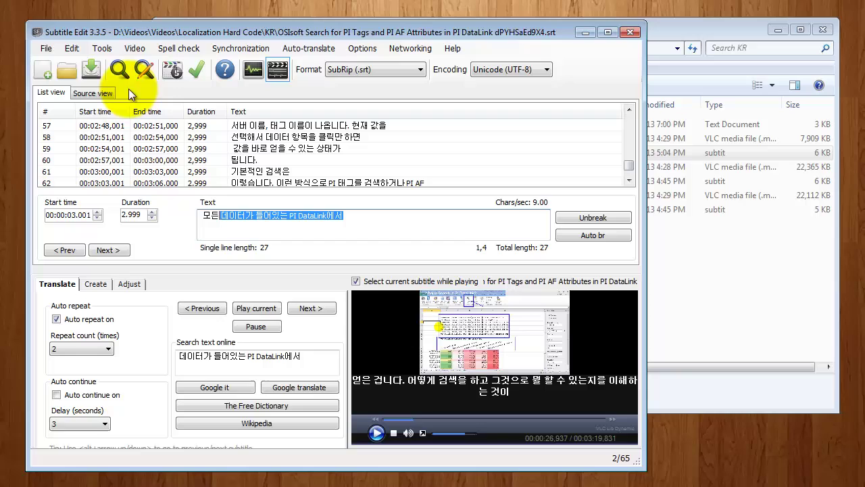